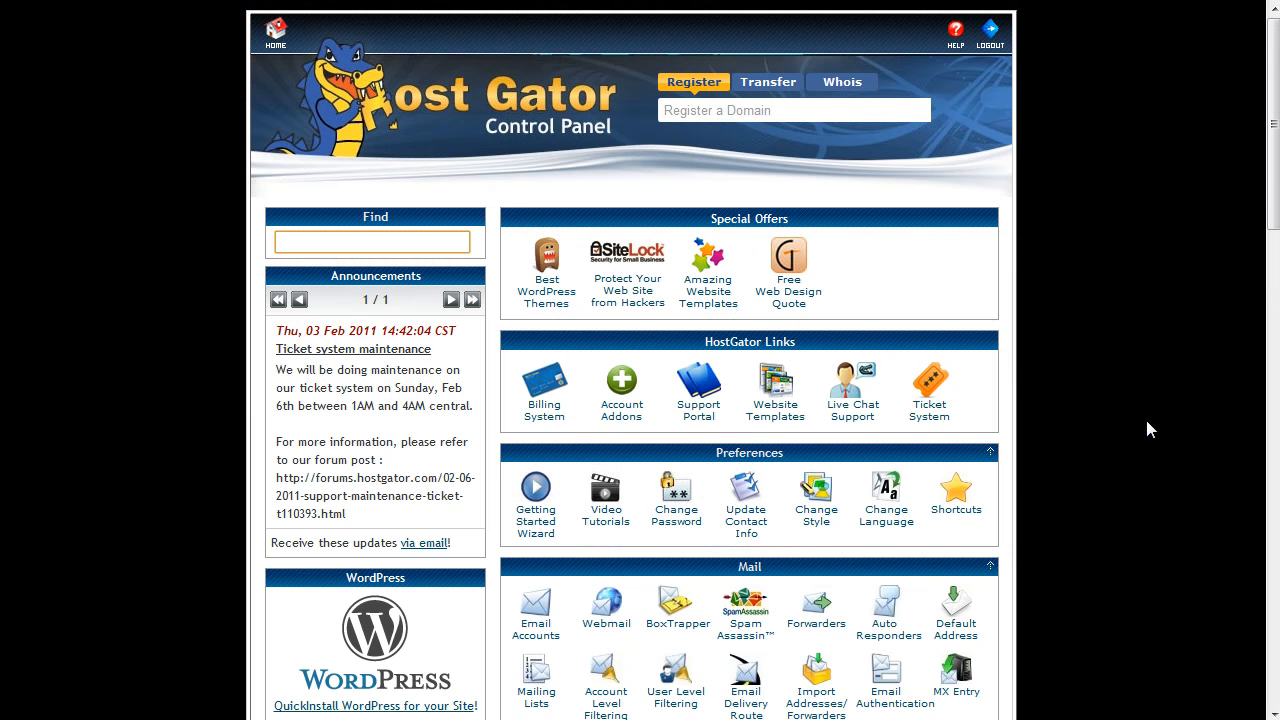
Scroll to Software/Services and launch Fantastico De Luxe.
left_click_drag(1276, 166, 1277, 525)
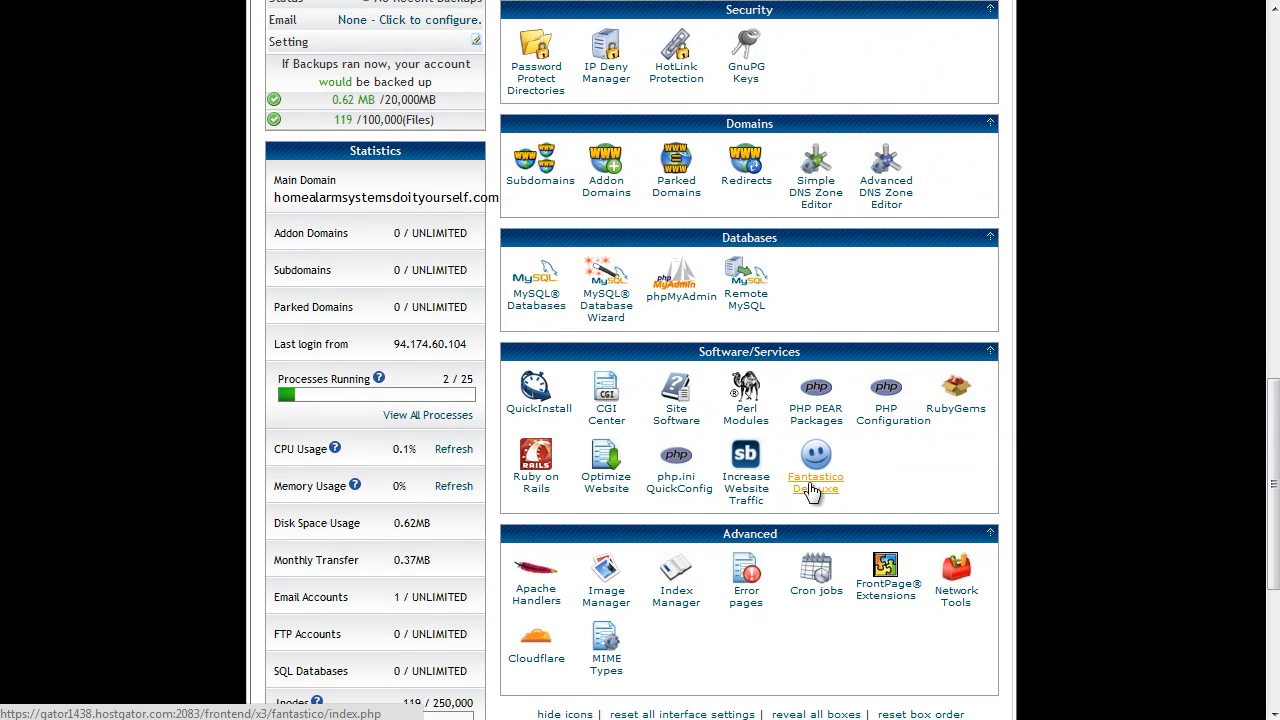
left_click(812, 490)
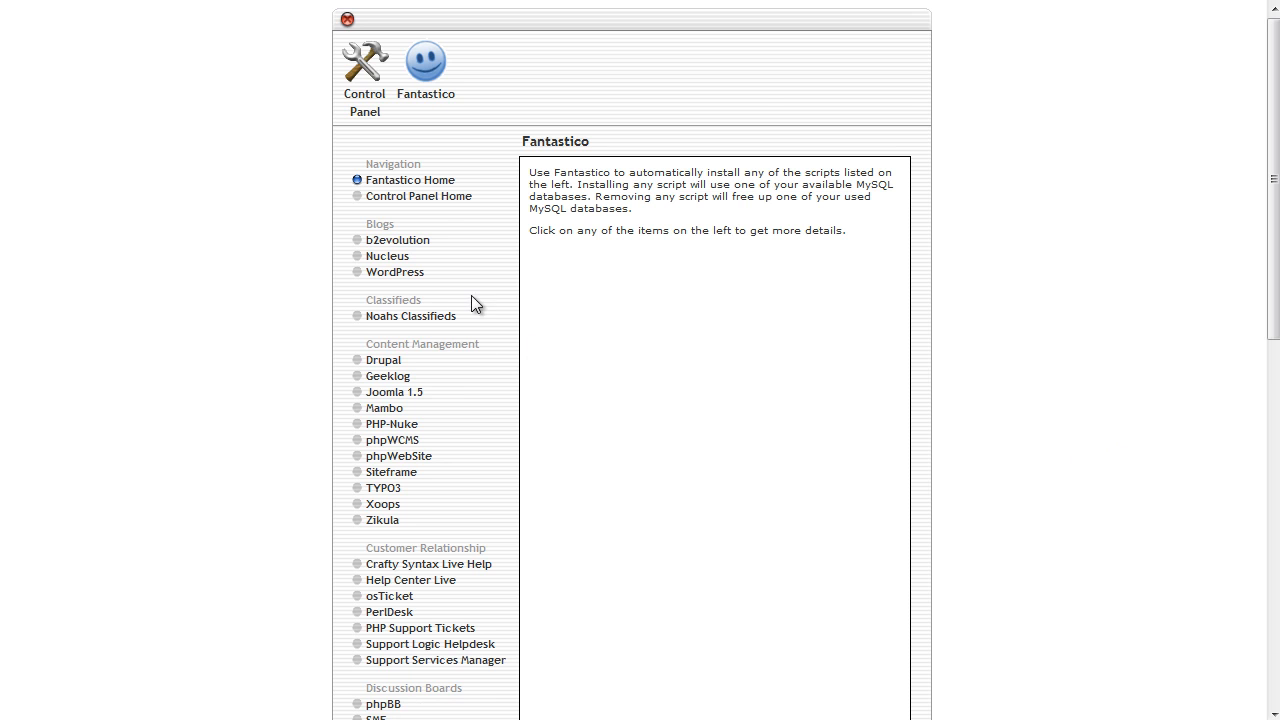
Pick WordPress under Blogs in Fantastico and start a New Installation.
scroll(745, 490, "down", 2)
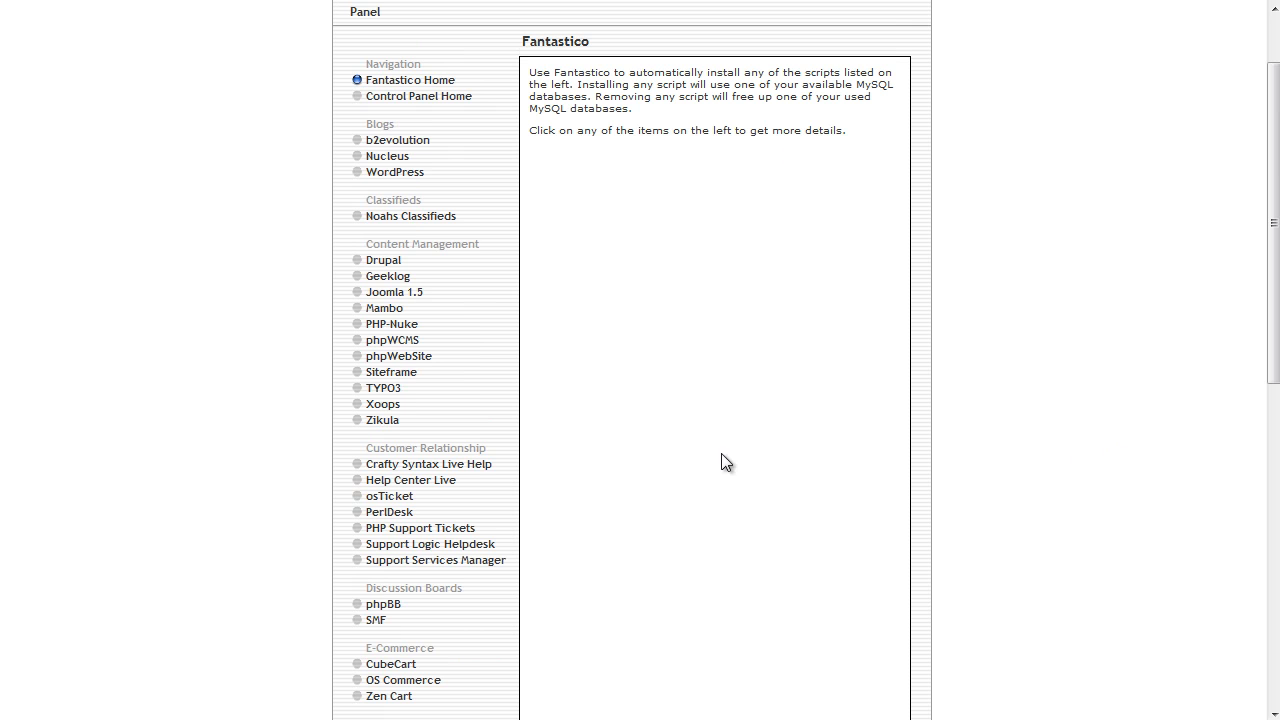
scroll(506, 225, "up", 2)
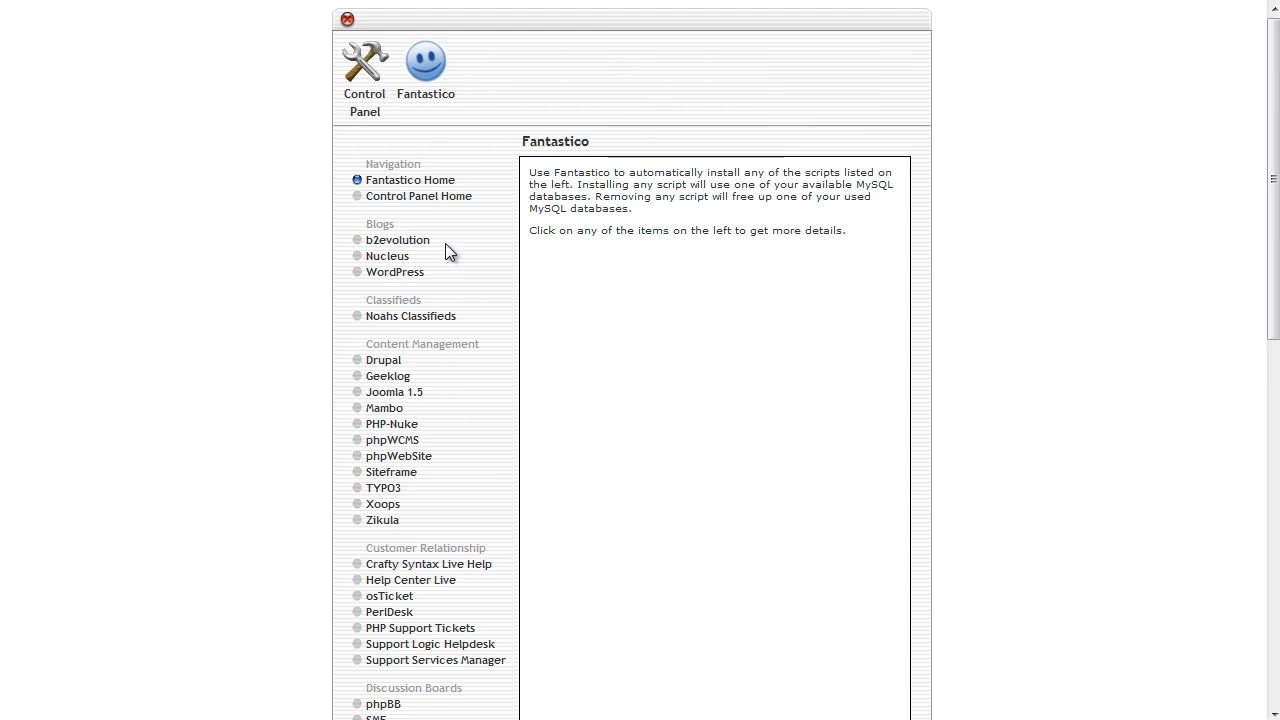
left_click(400, 276)
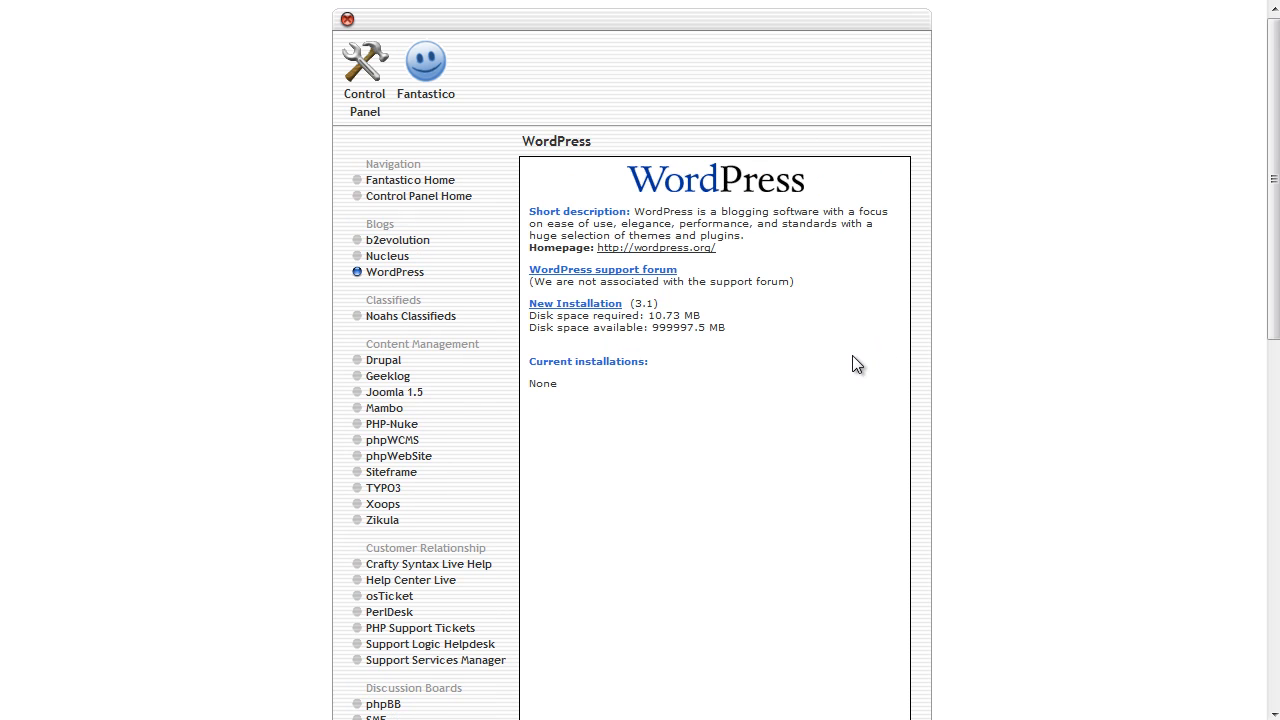
left_click(581, 306)
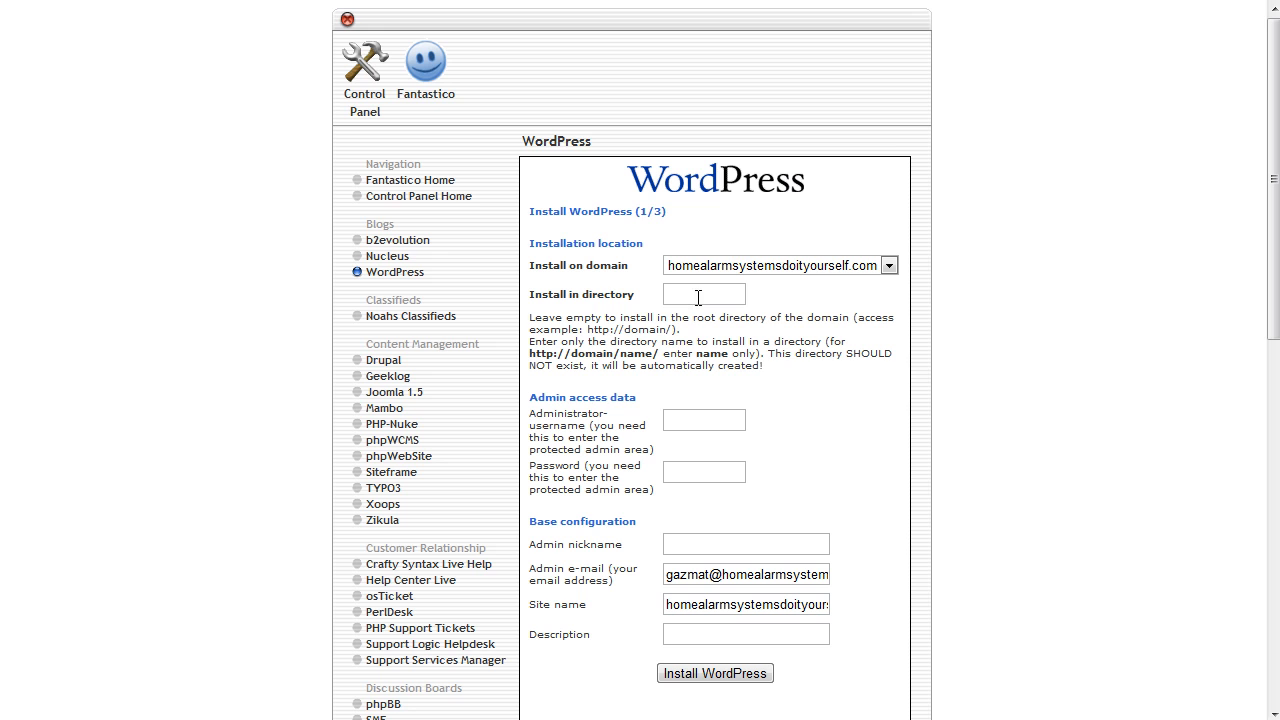
Move through the admin fields and change the e-mail's user part to 'admin'.
left_click_drag(674, 331, 591, 331)
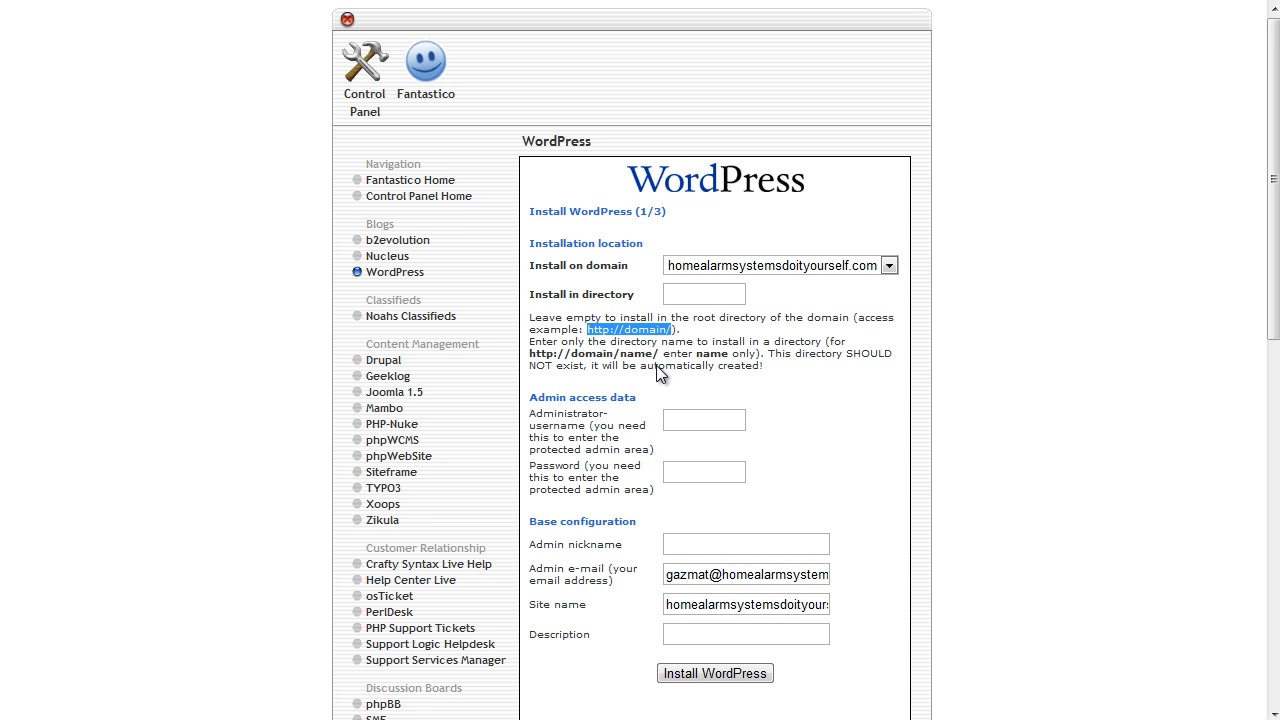
left_click(680, 421)
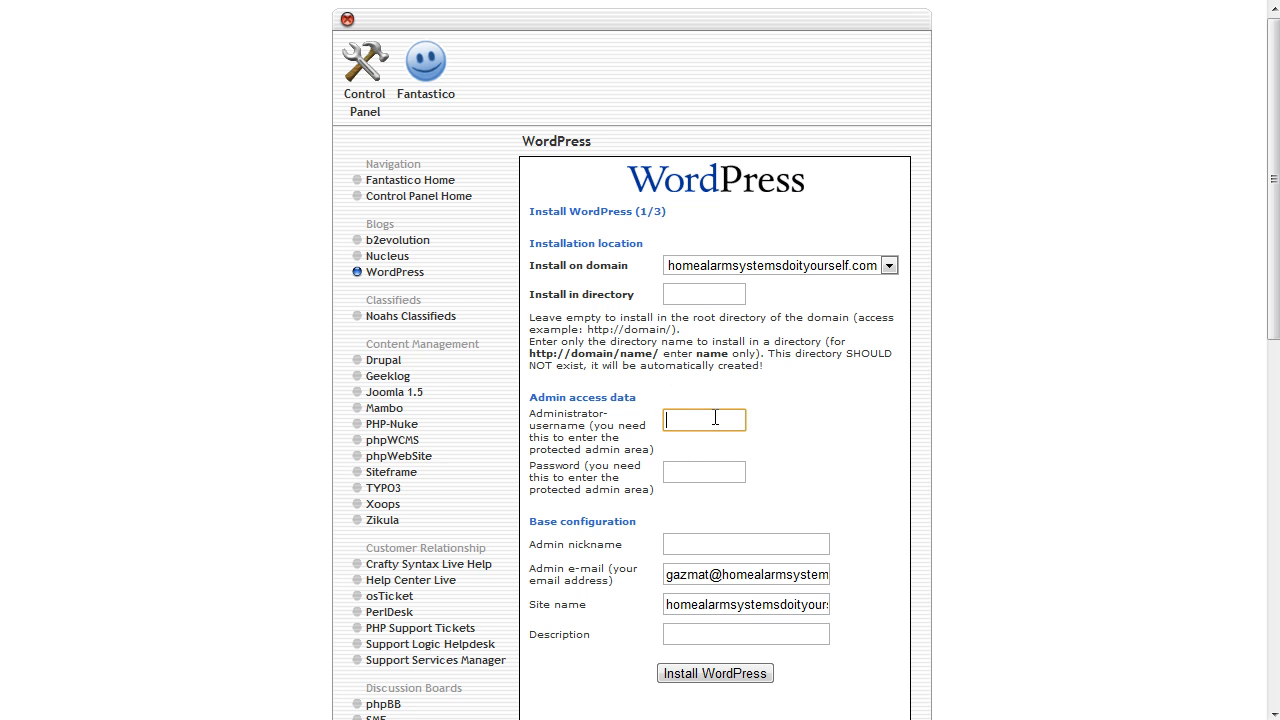
left_click(701, 473)
left_click(689, 545)
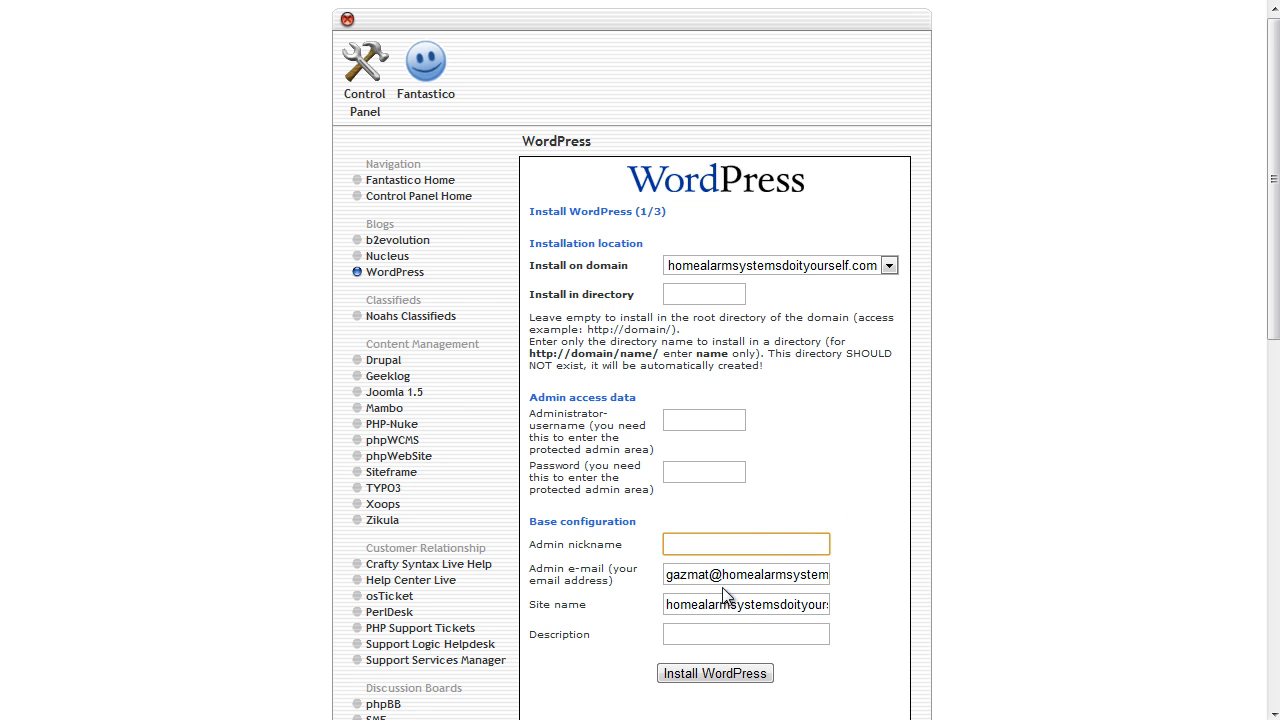
left_click_drag(711, 577, 614, 580)
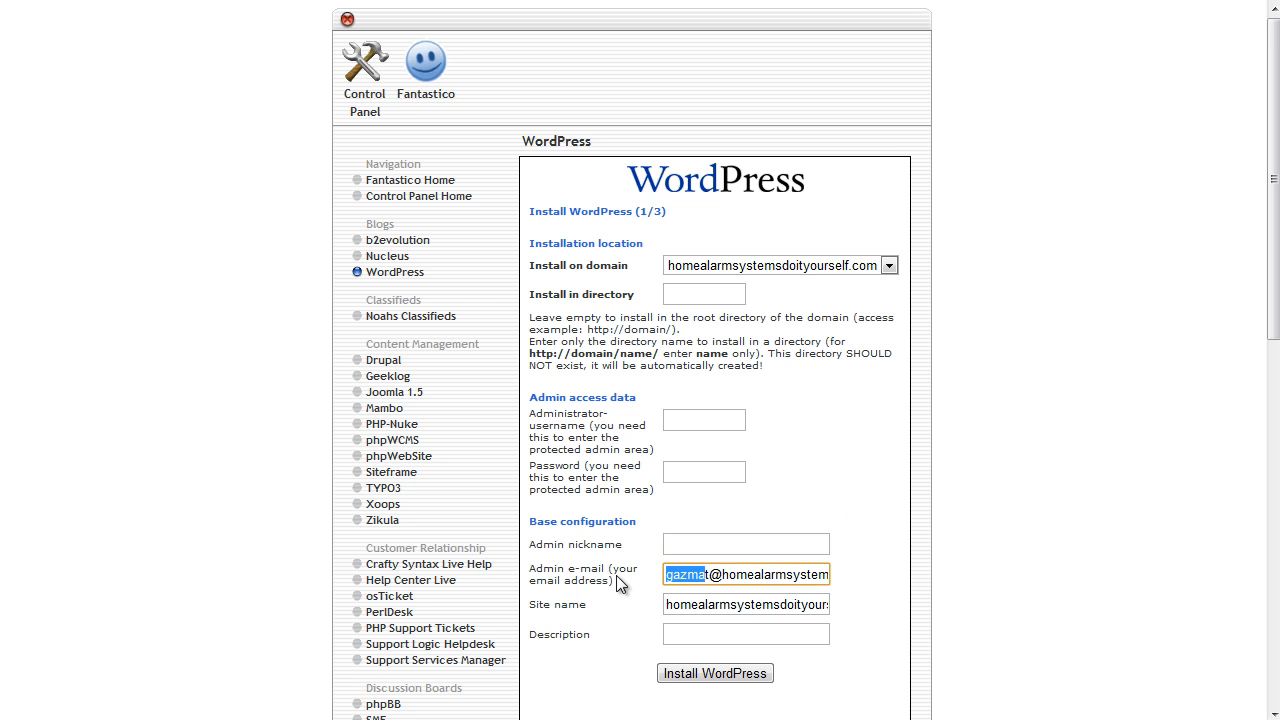
type("admin")
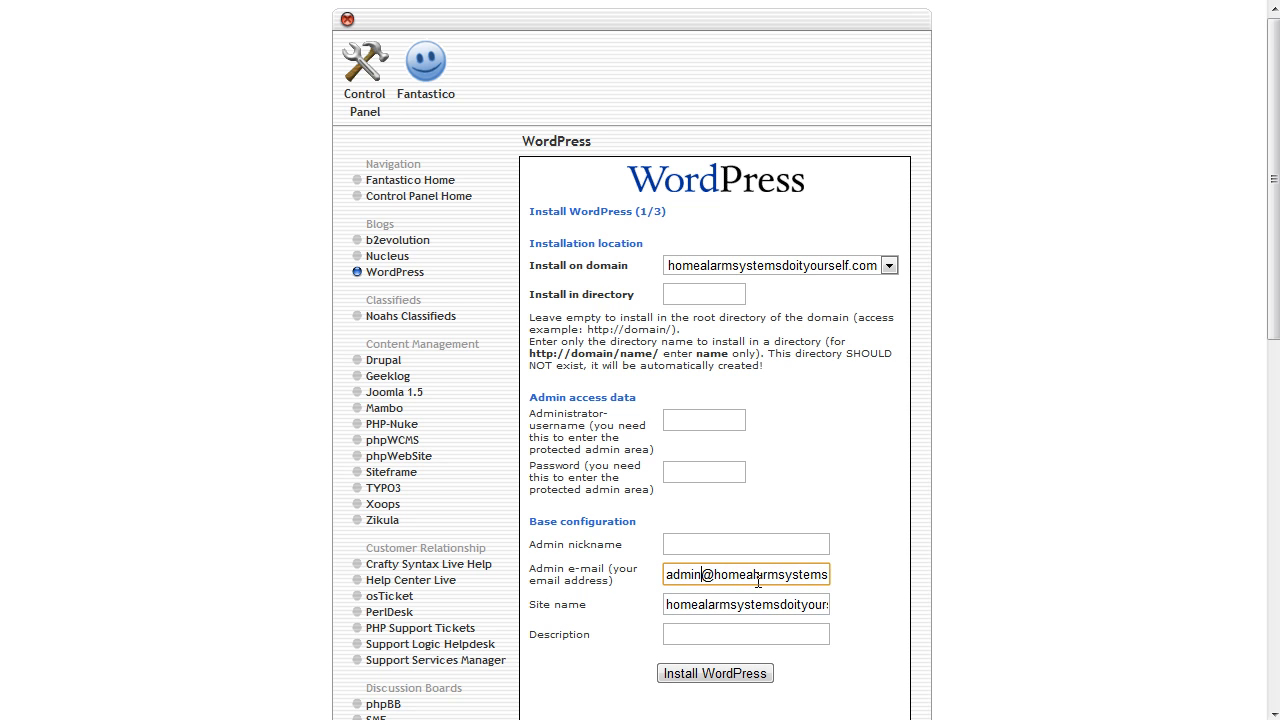
Space the site name into 'home alarm systems do it yourself' and delete its .com ending.
left_click(701, 604)
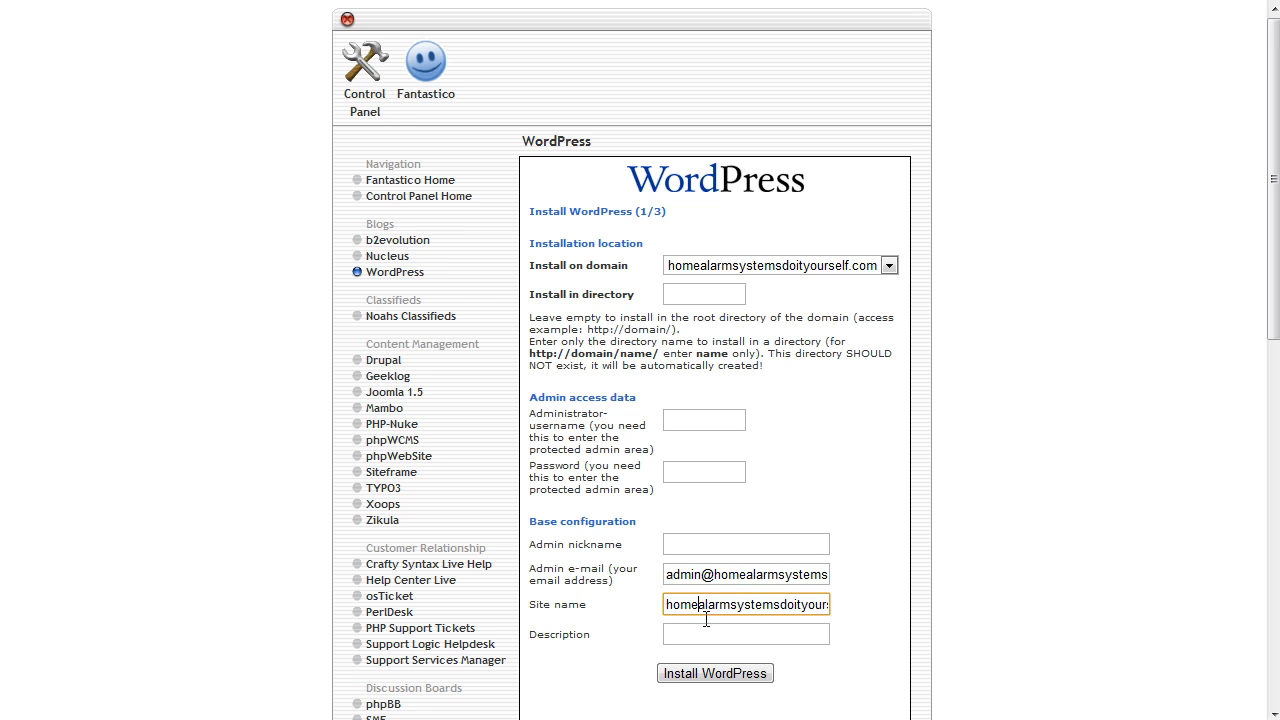
left_click(738, 604)
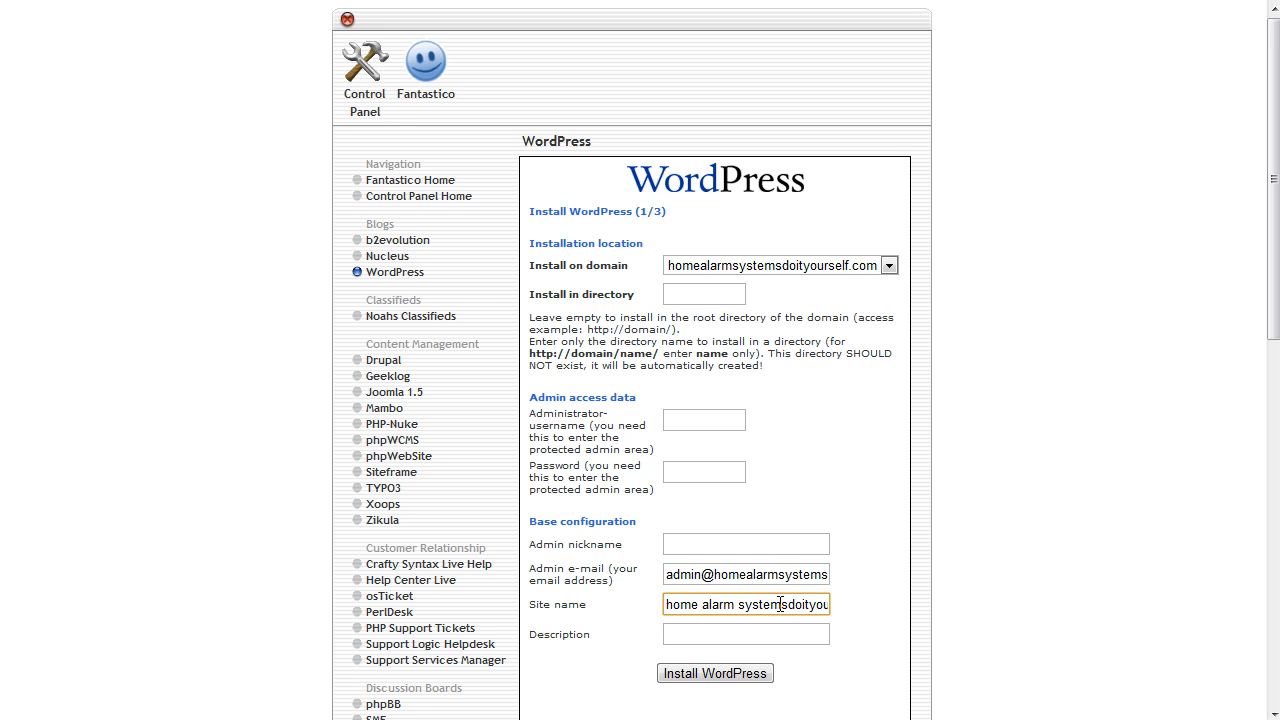
left_click(788, 604)
left_click_drag(805, 604, 874, 616)
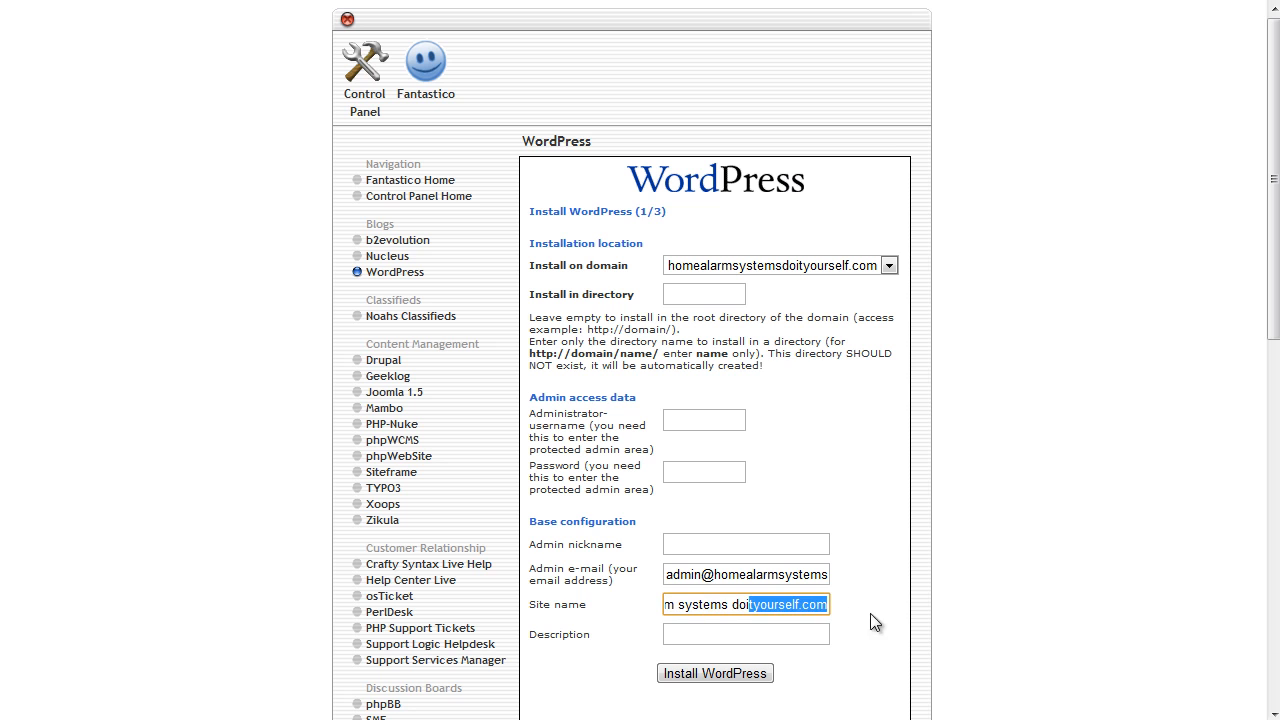
left_click(748, 604)
left_click(760, 604)
left_click_drag(808, 604, 878, 614)
key("BackSpace")
left_click_drag(766, 604, 570, 585)
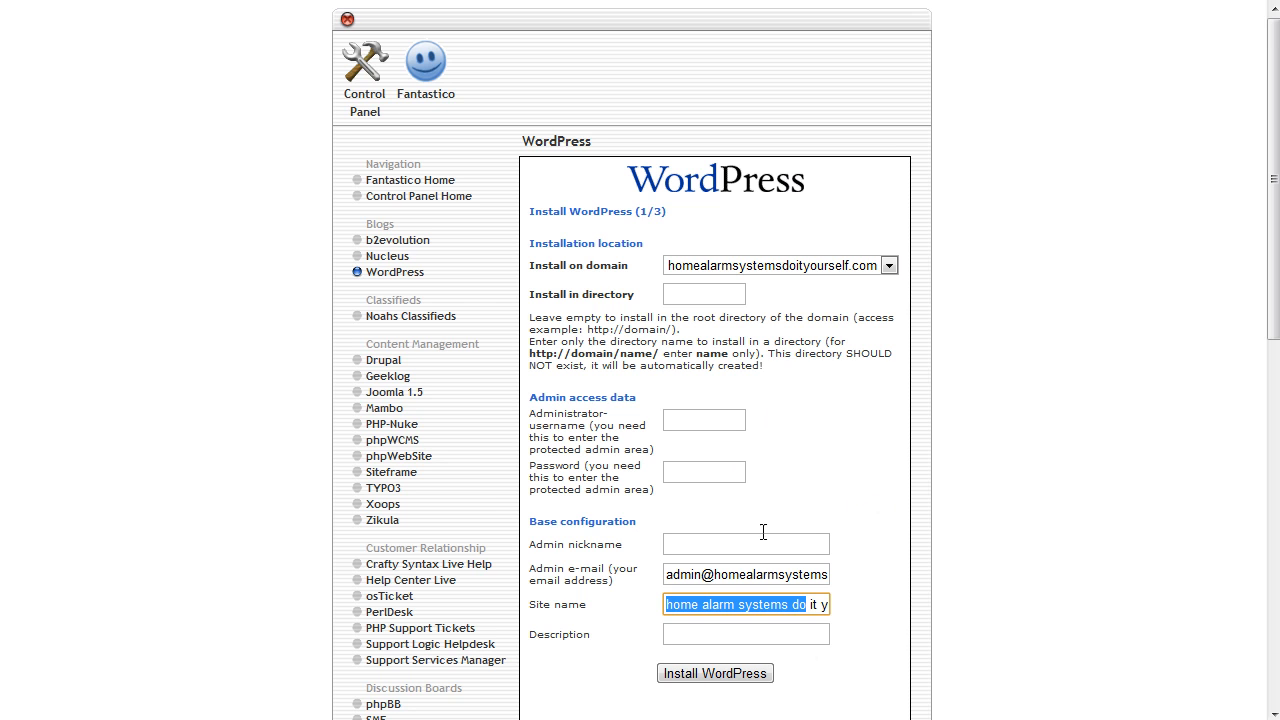
left_click(801, 449)
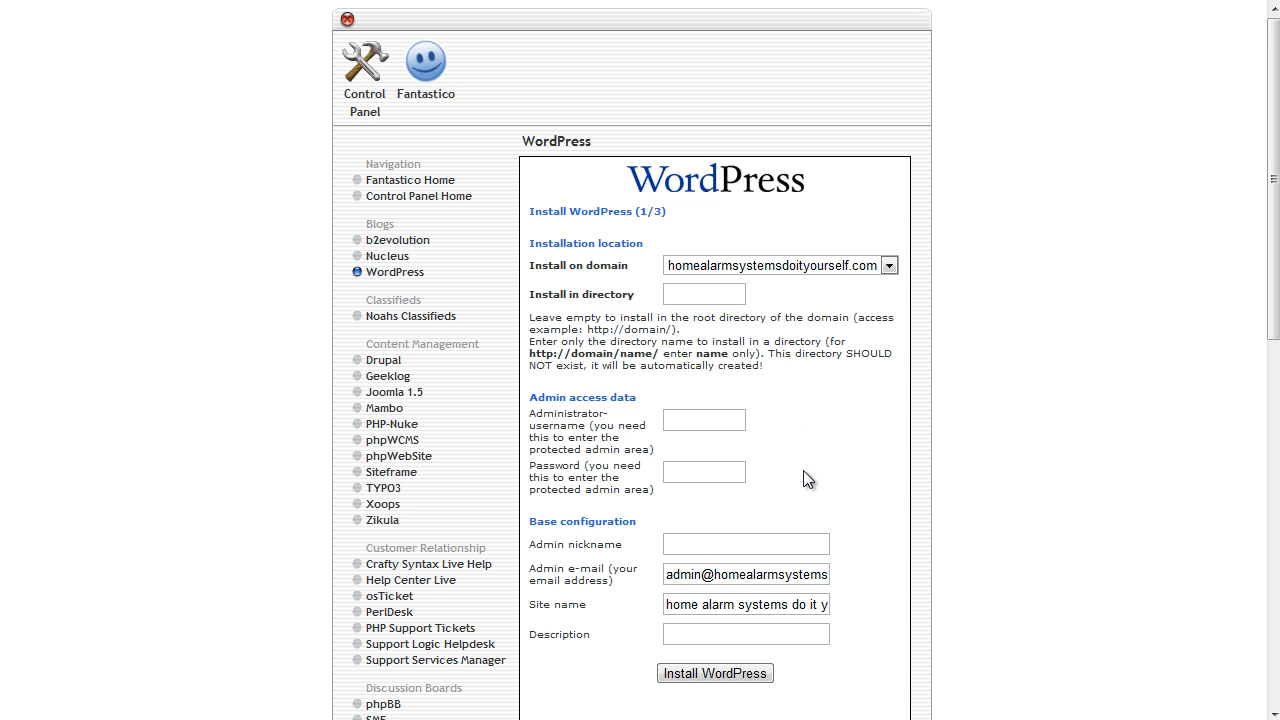
Go back to the Control Panel home and open WordPress in QuickInstall.
left_click(366, 82)
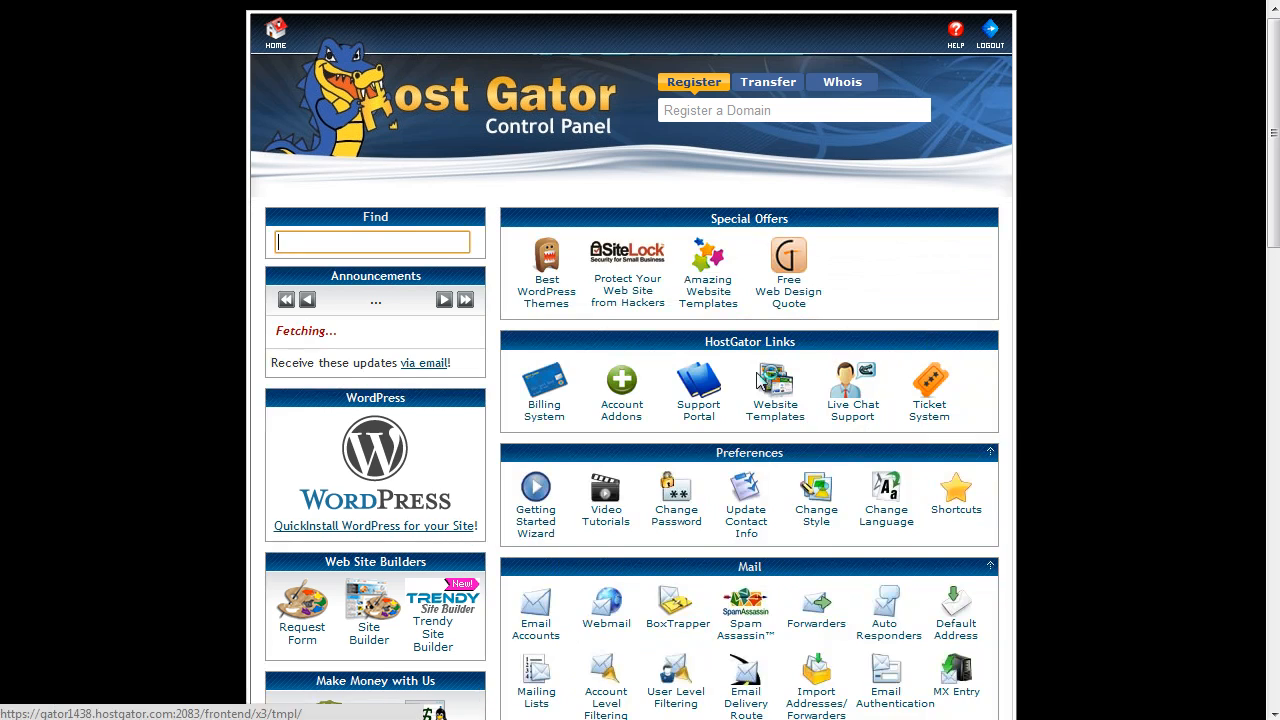
scroll(440, 520, "down", 3)
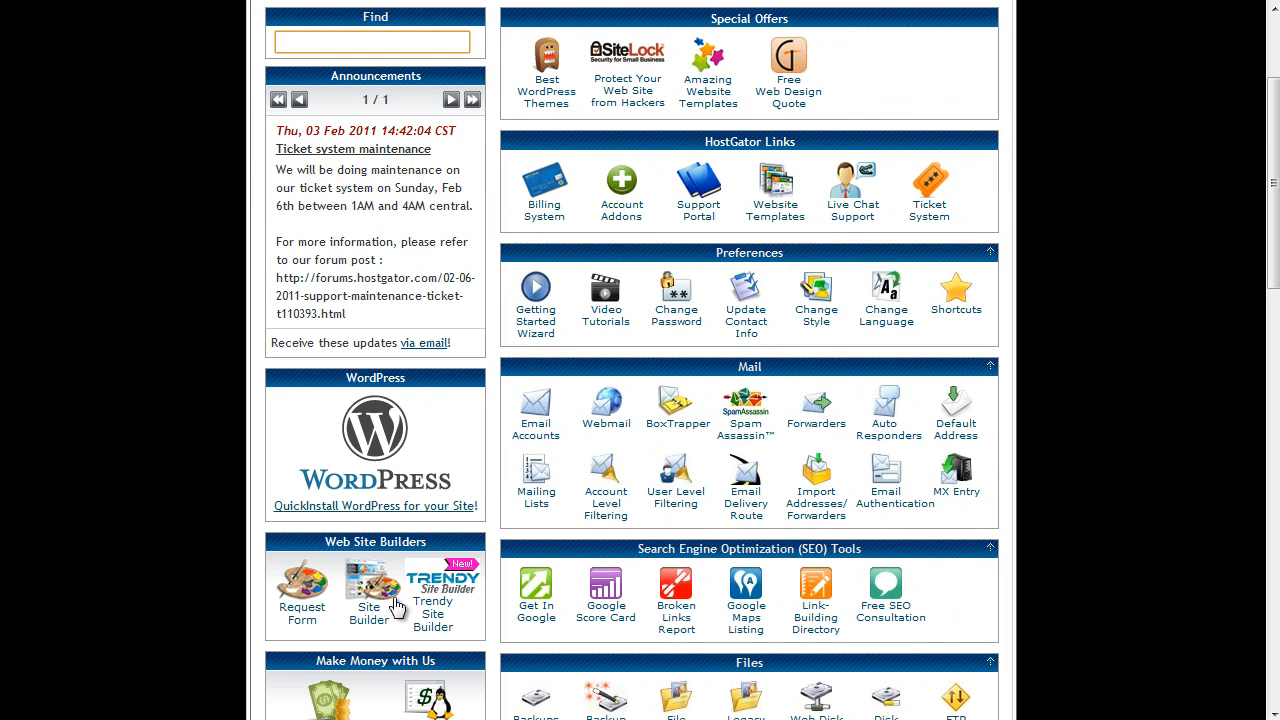
left_click(401, 508)
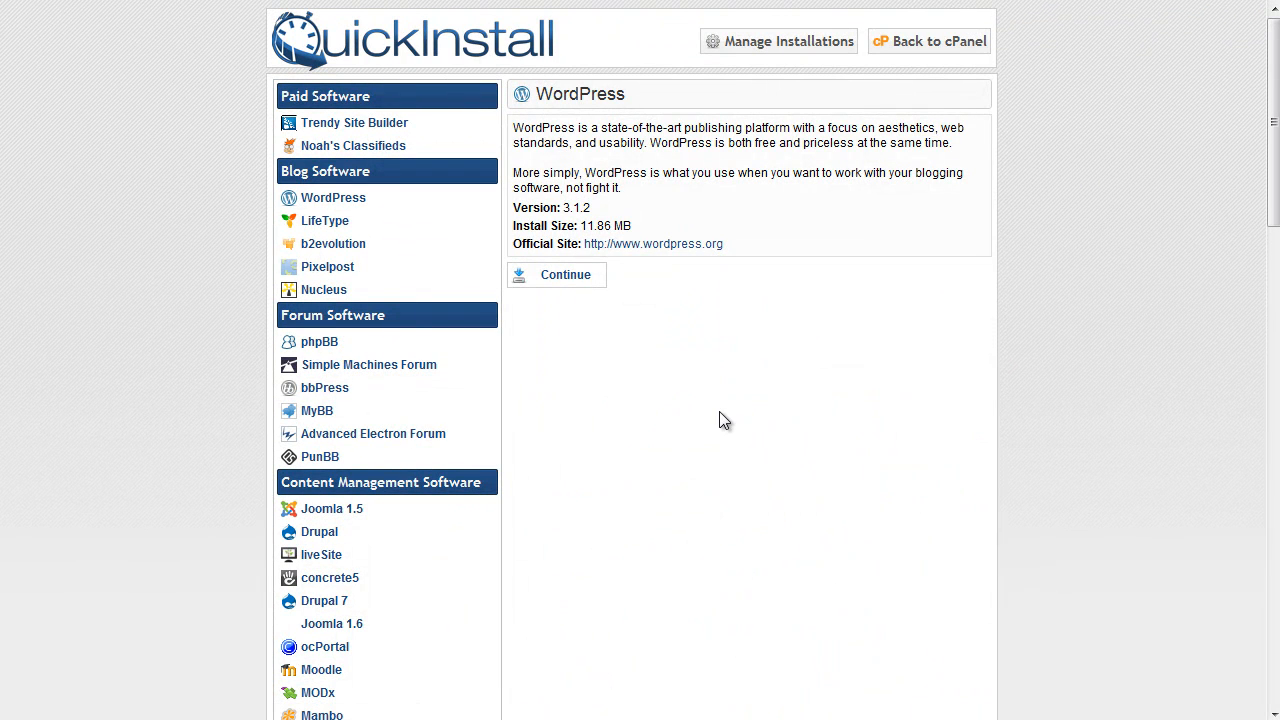
left_click(335, 200)
Review the admin e-mail and 'Home Alarm Systems Do It Yourself Blog' title, then run Install Now.
left_click(566, 276)
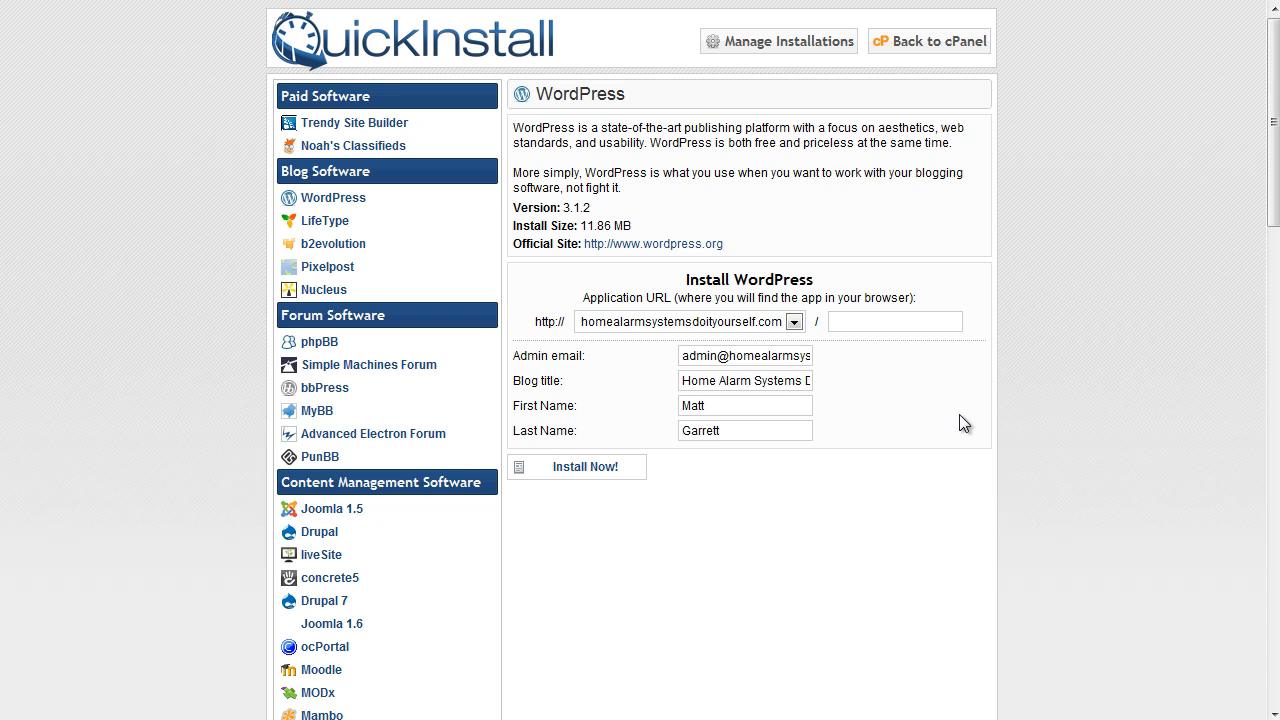
left_click_drag(685, 356, 867, 368)
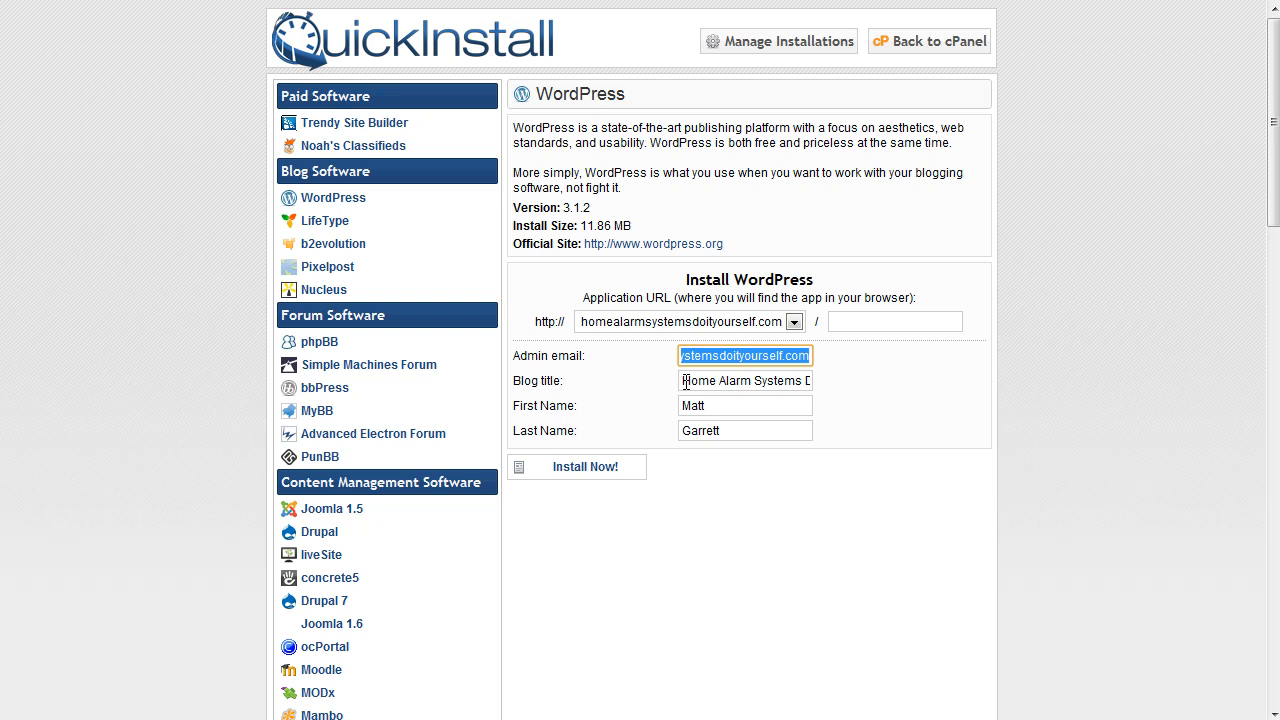
left_click_drag(686, 383, 898, 390)
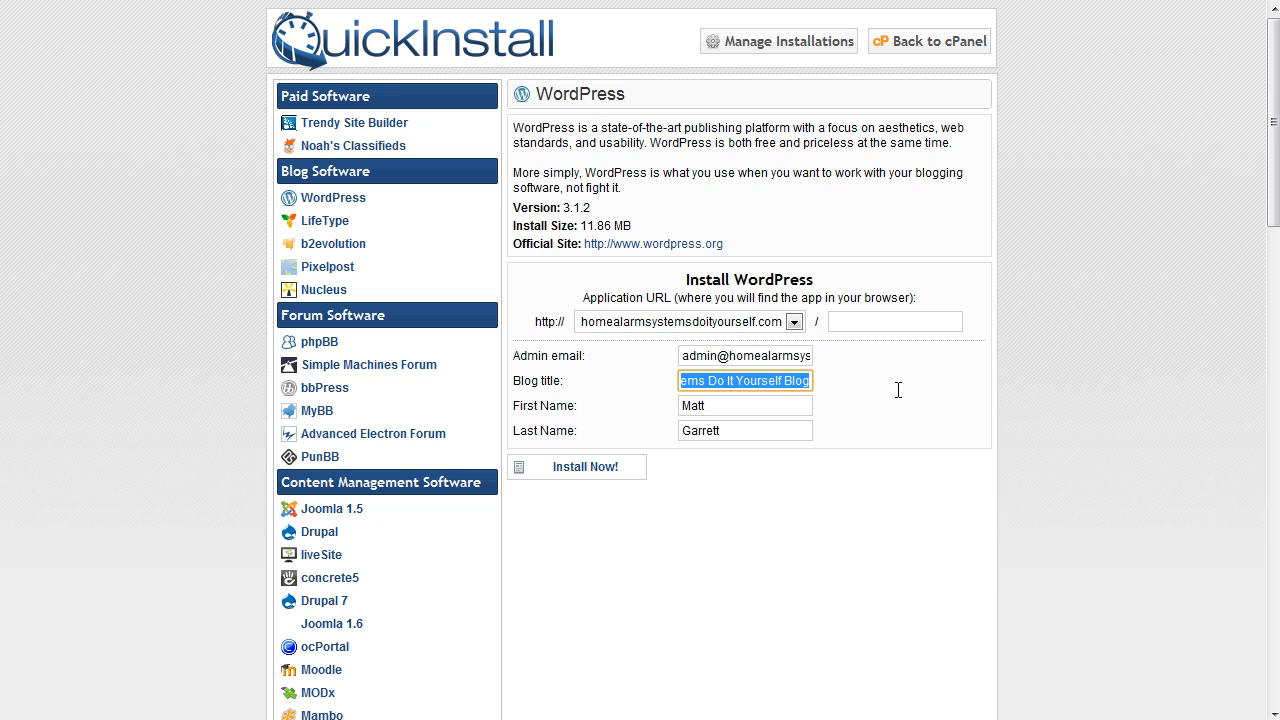
left_click_drag(740, 382, 722, 382)
left_click(731, 382)
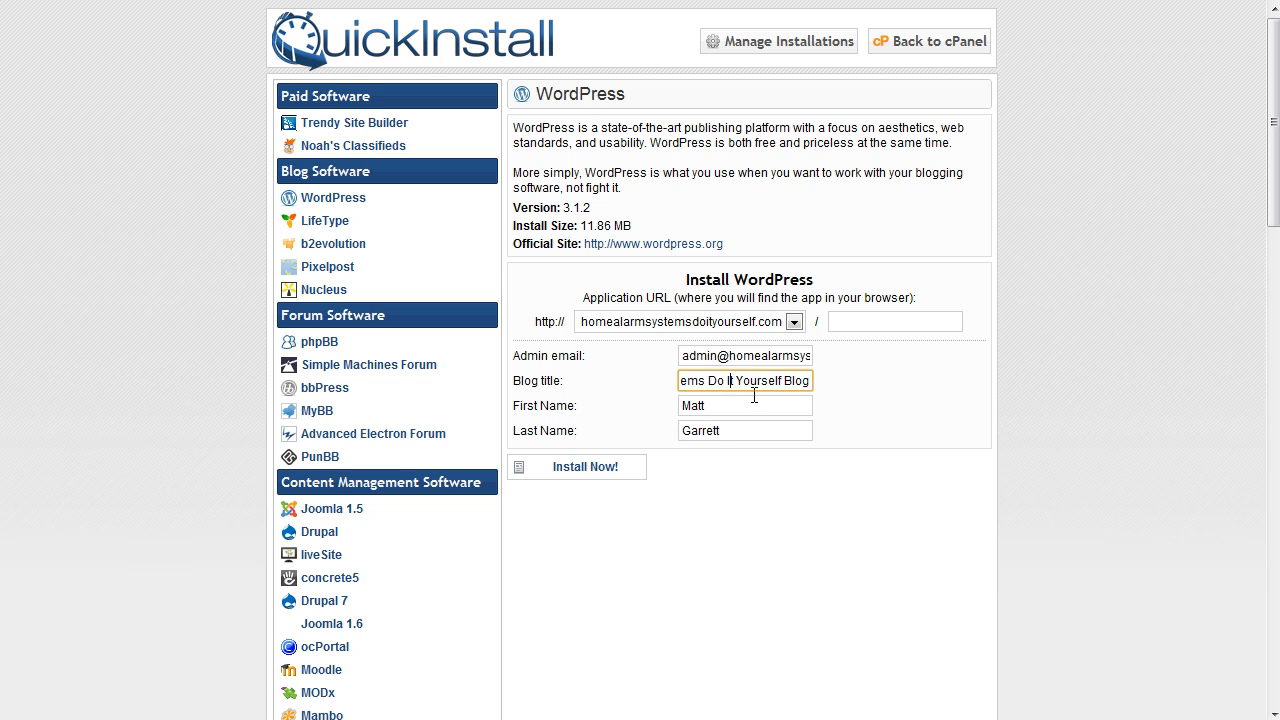
left_click(603, 476)
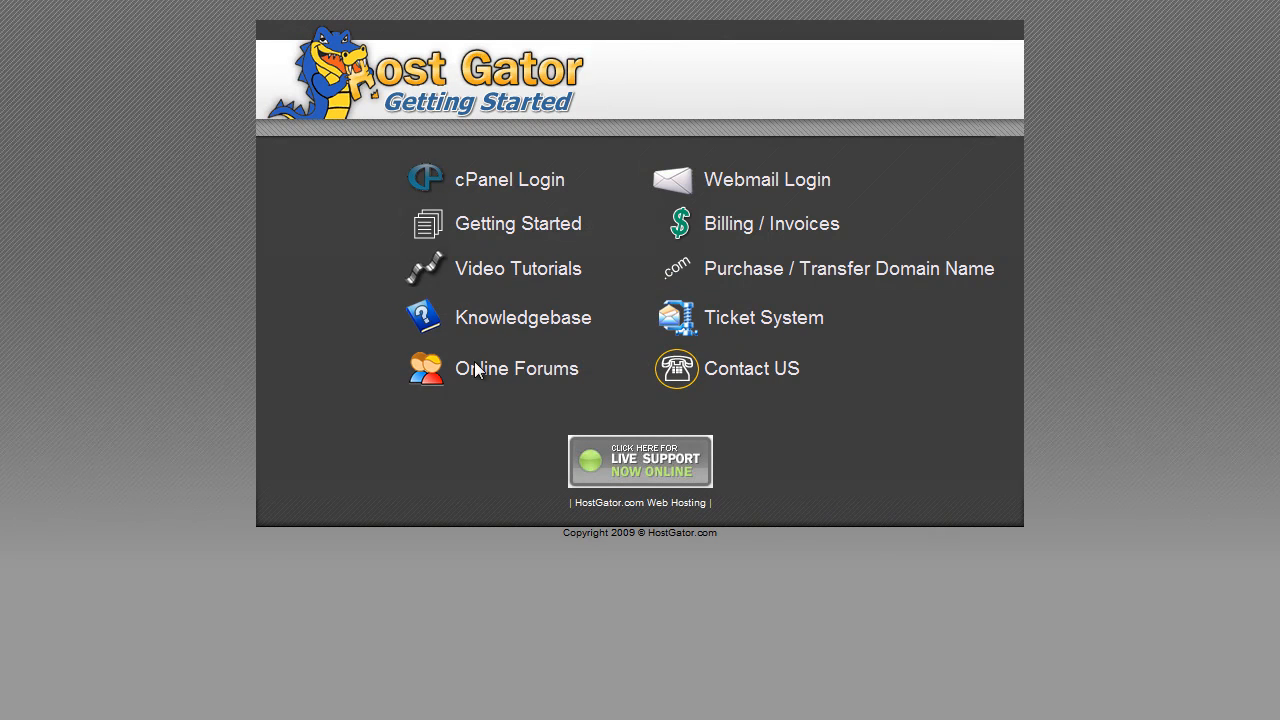
Follow the Congratulations 'here' link to load homealarmsystemsdoityourself.com.
left_click(720, 185)
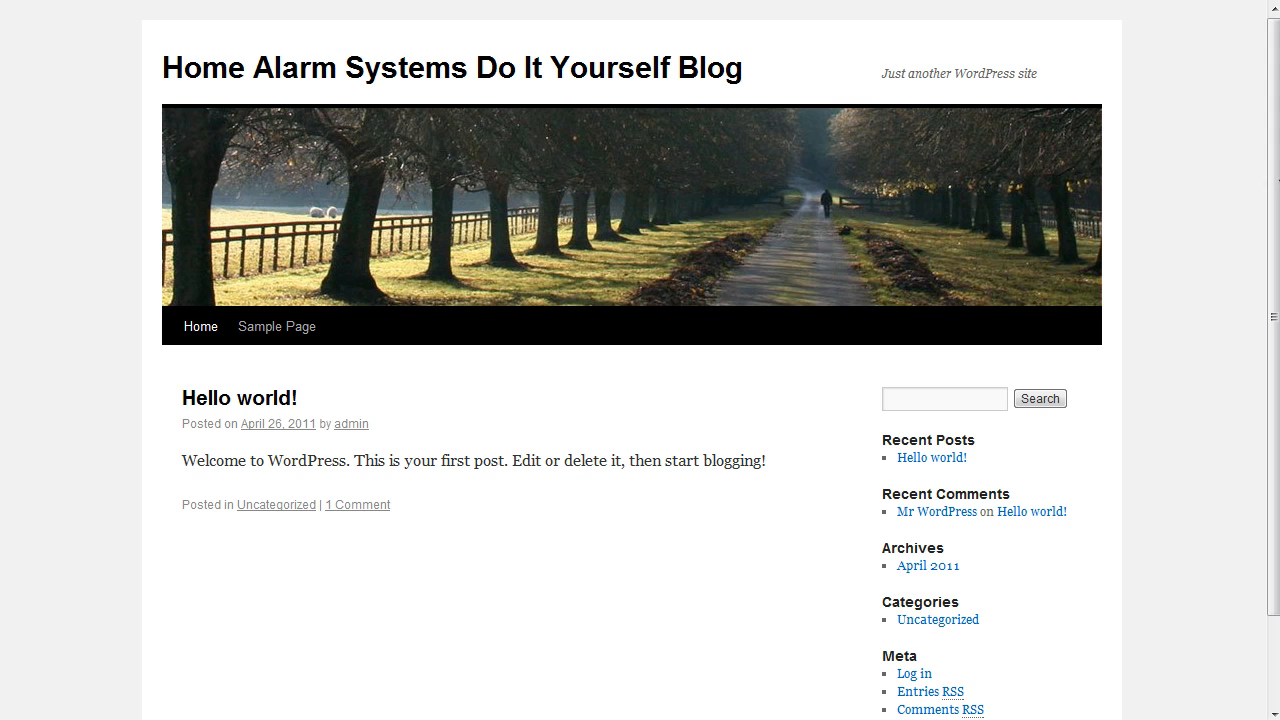
Scroll through the new blog, then use Back to cPanel on the QuickInstall page.
scroll(1273, 290, "down", 3)
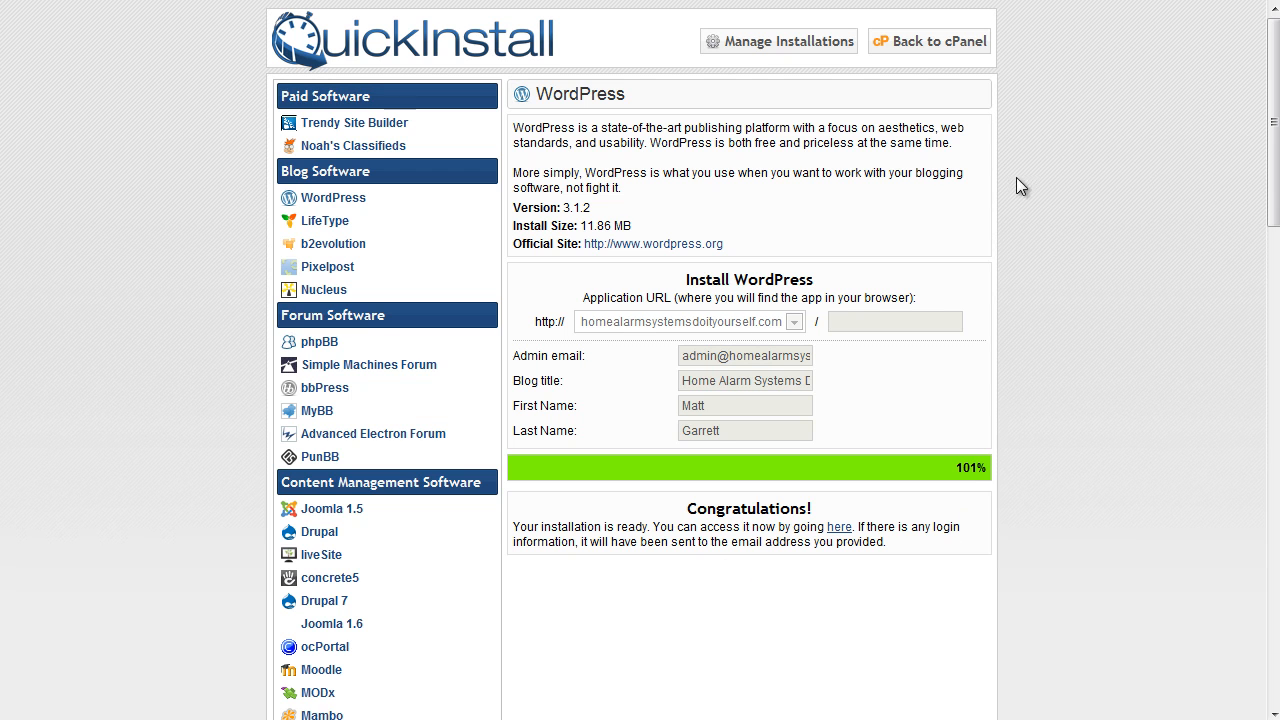
left_click(957, 56)
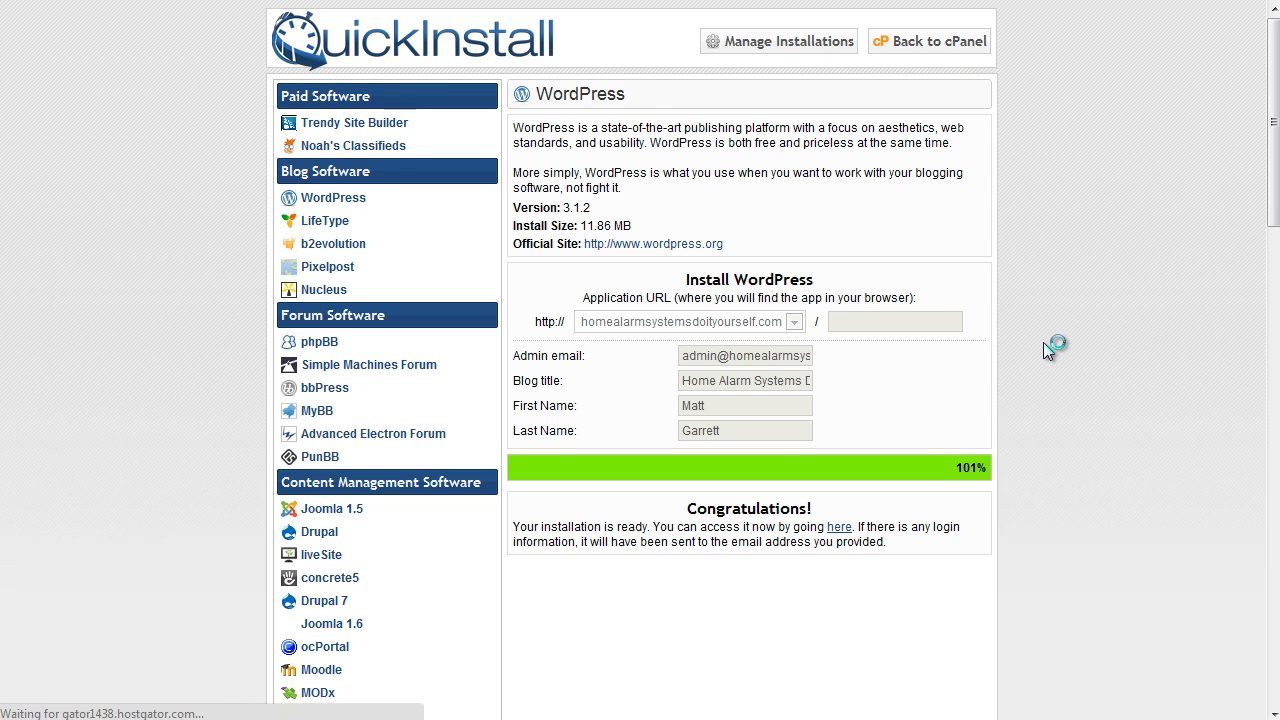